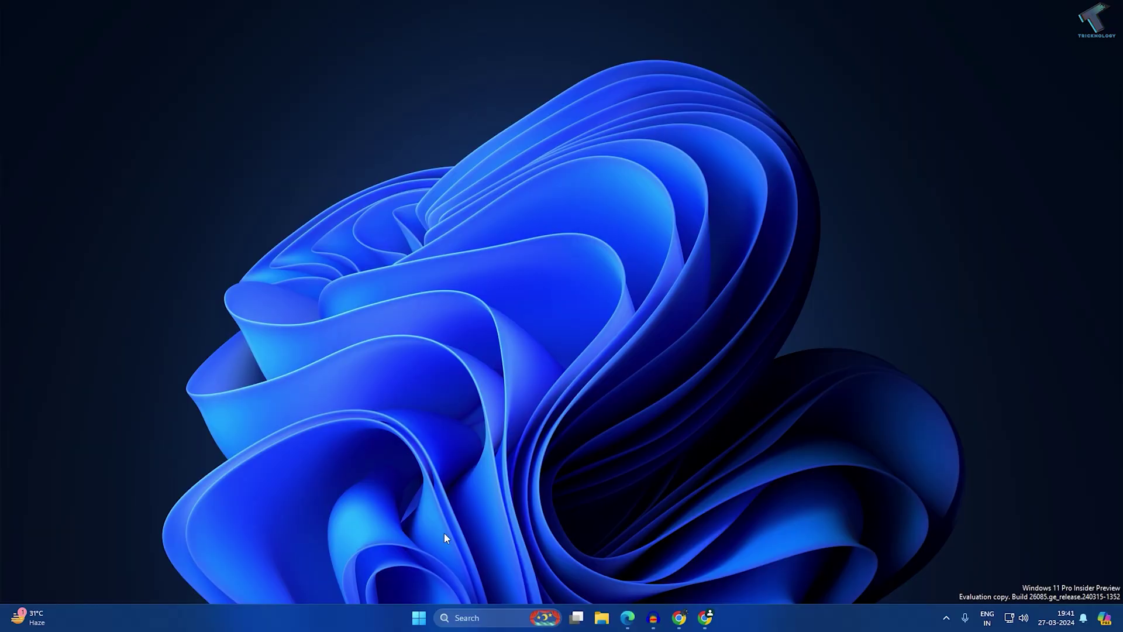
Run ncpa.cpl from the Start menu to open the Network Connections adapter list
click(423, 619)
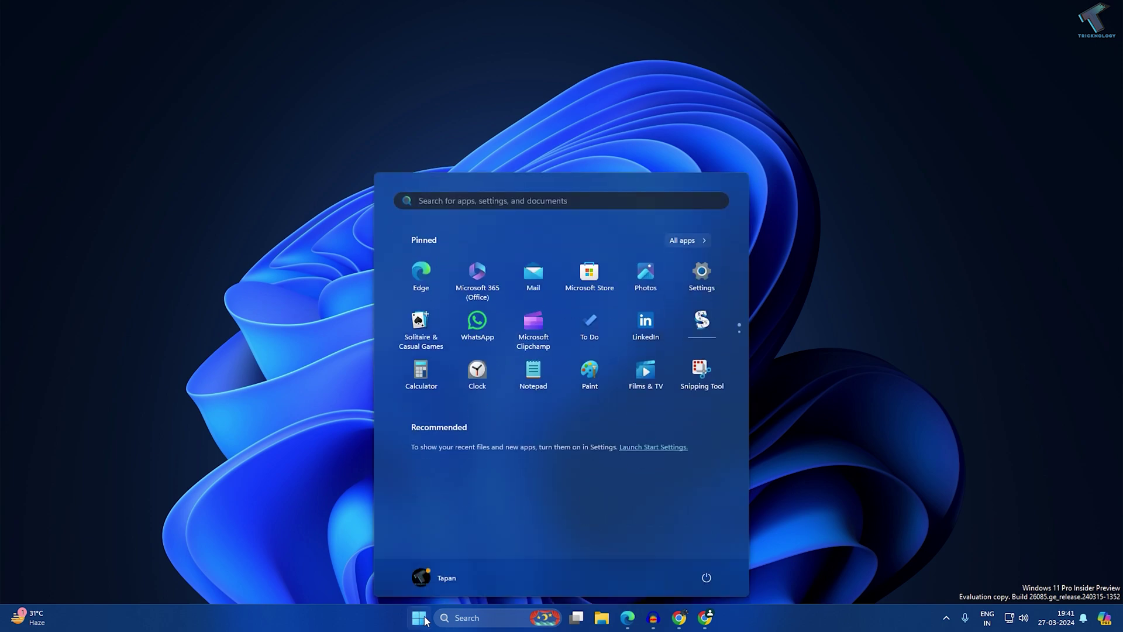
text(ncpa.cpl)
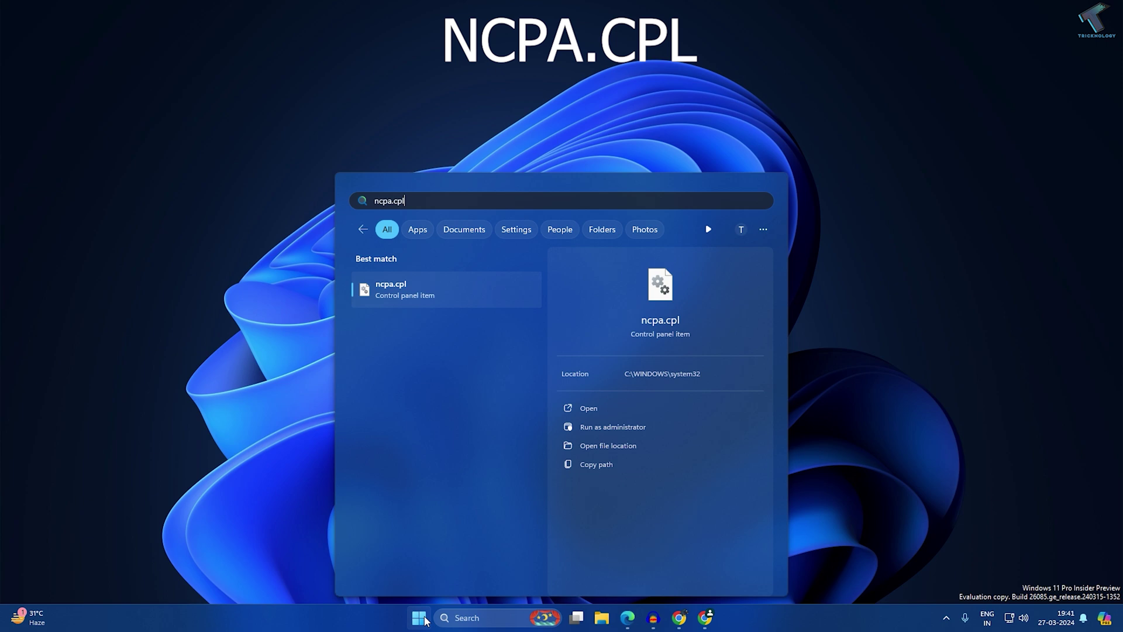
key(Return)
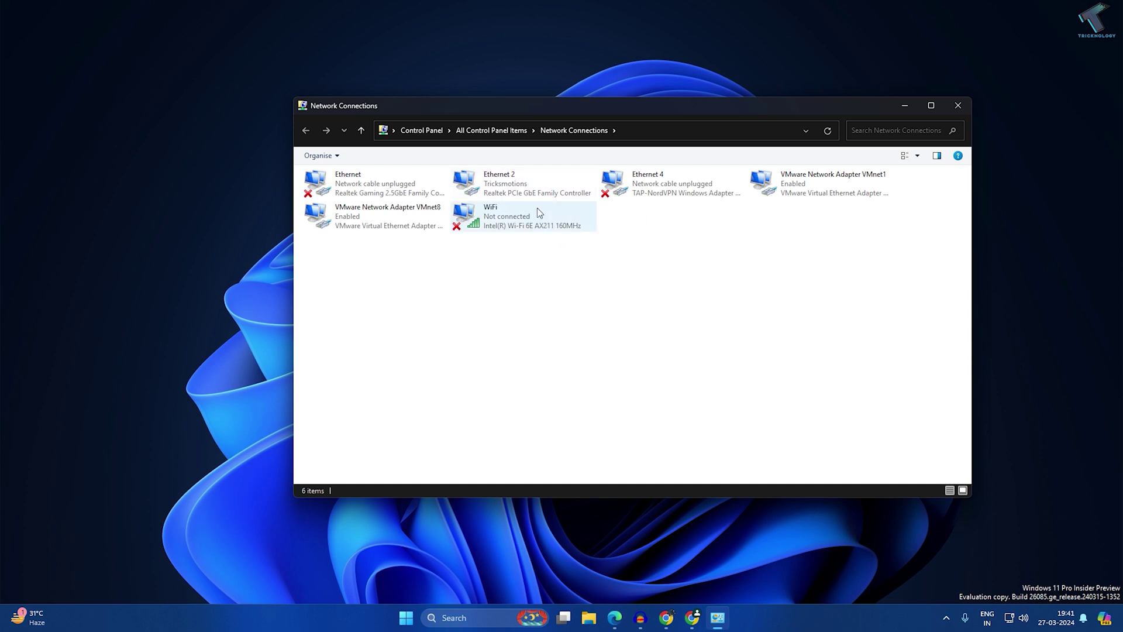
Open Ethernet 2's Properties and scroll its items list down to TCP/IPv4
right_click(503, 186)
click(503, 185)
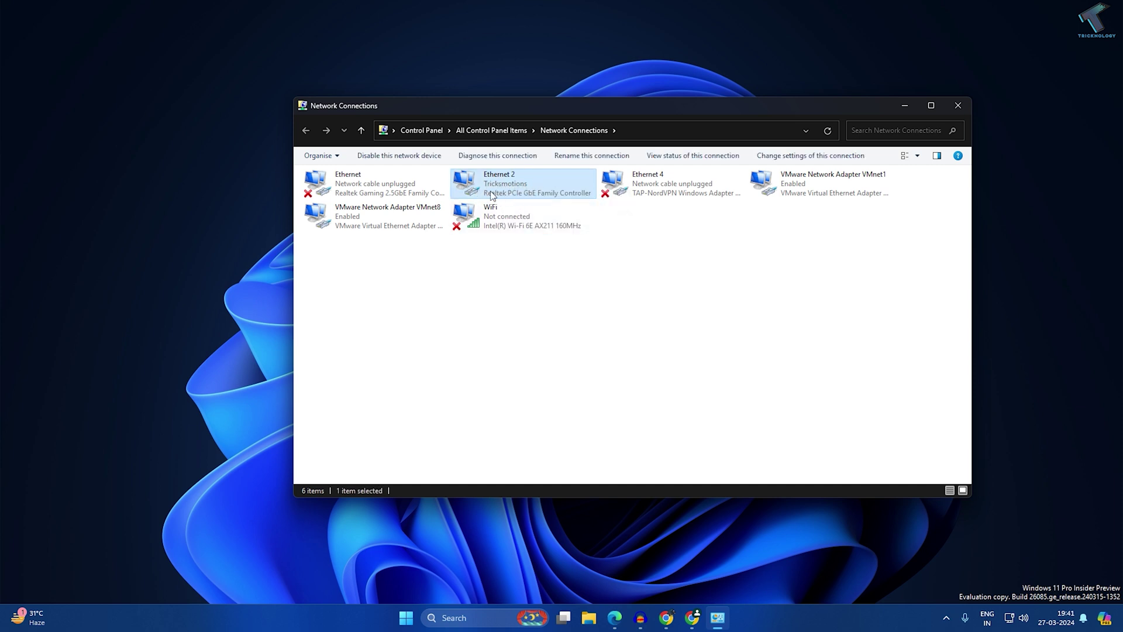
right_click(515, 185)
click(574, 297)
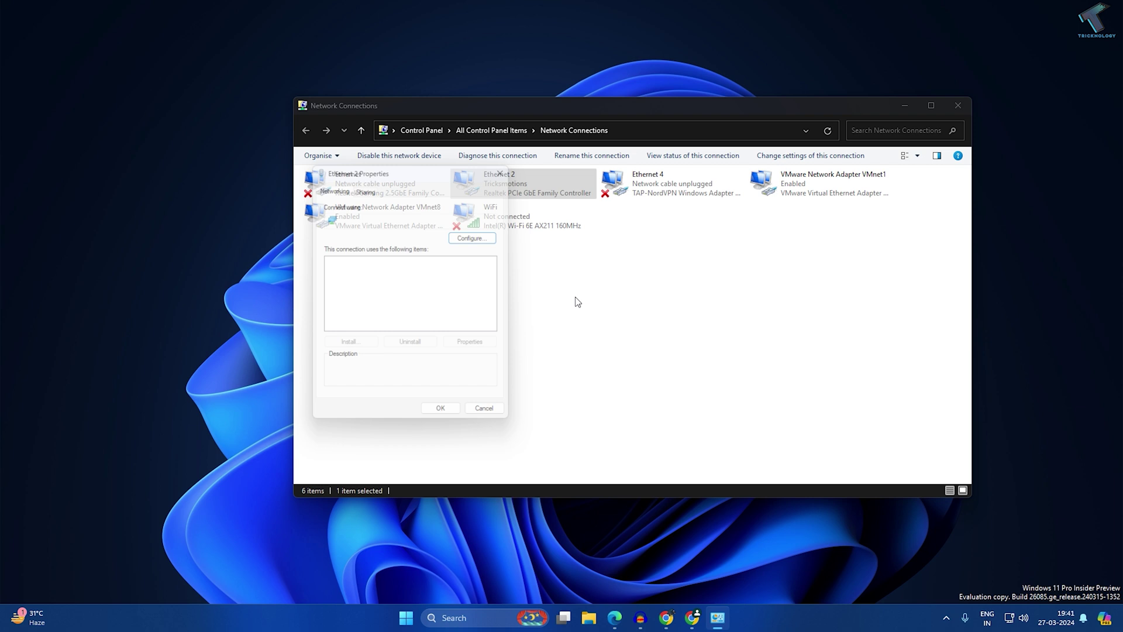
drag(437, 171, 622, 169)
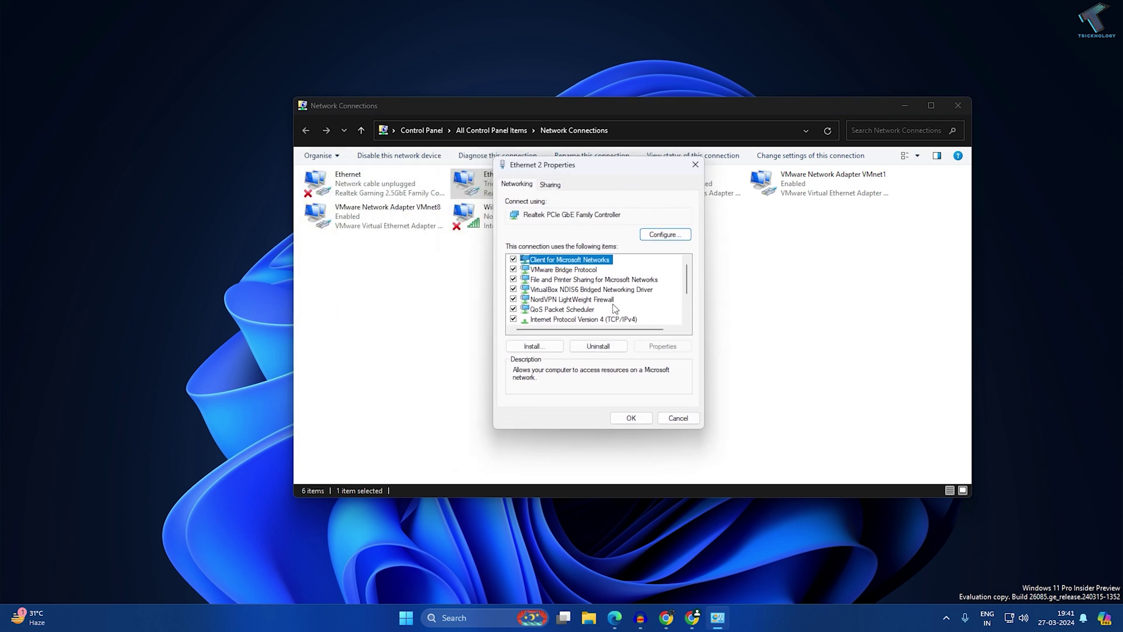
scroll(615, 309, down, 1)
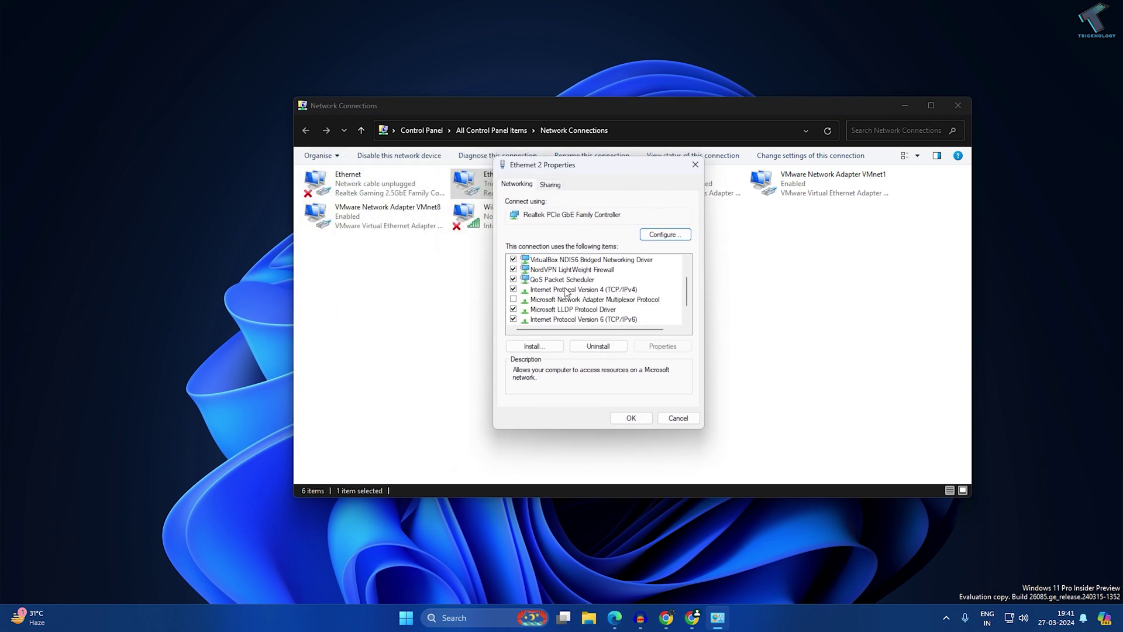
Give Ethernet 2's IPv4 the DNS servers 8.8.8.8 (preferred) and 4.2.2.2 (alternate), and confirm
double_click(611, 290)
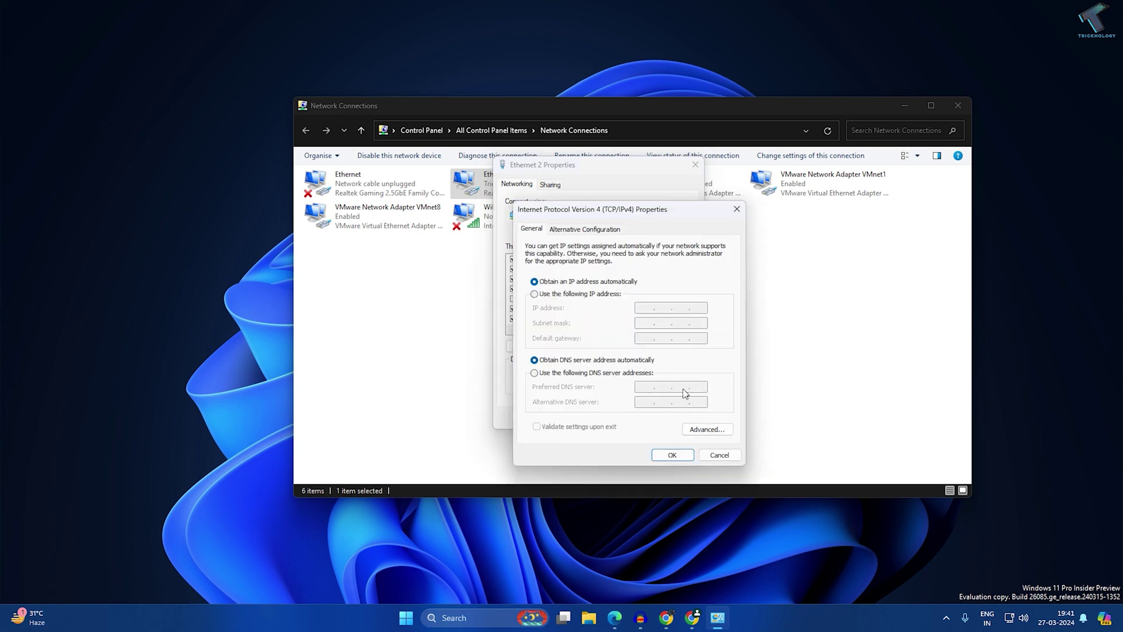
click(585, 373)
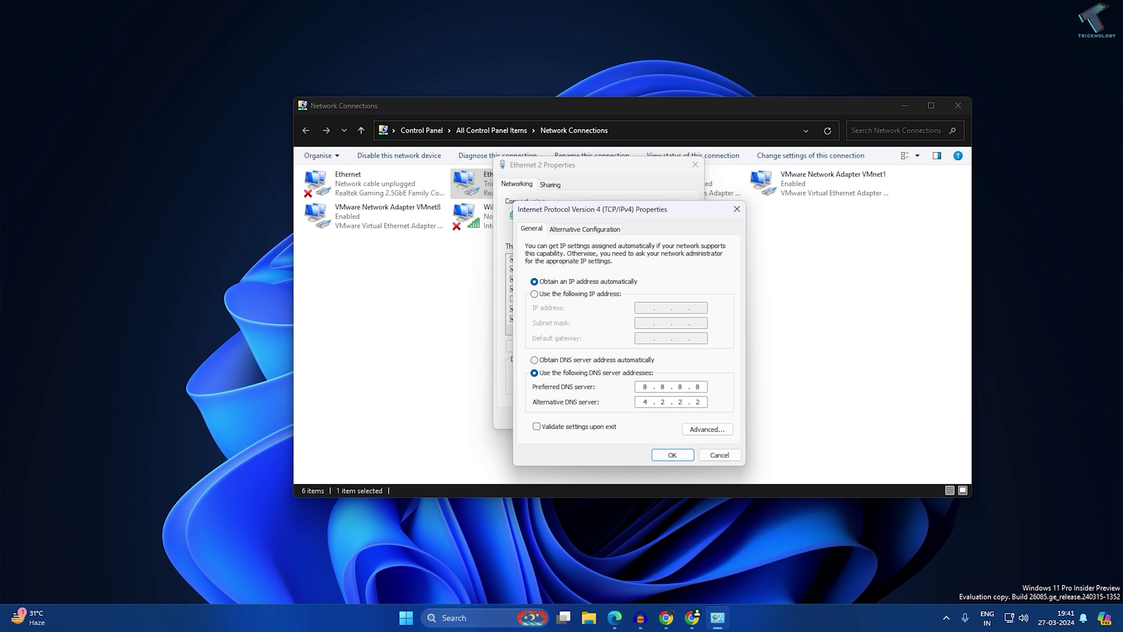
click(672, 456)
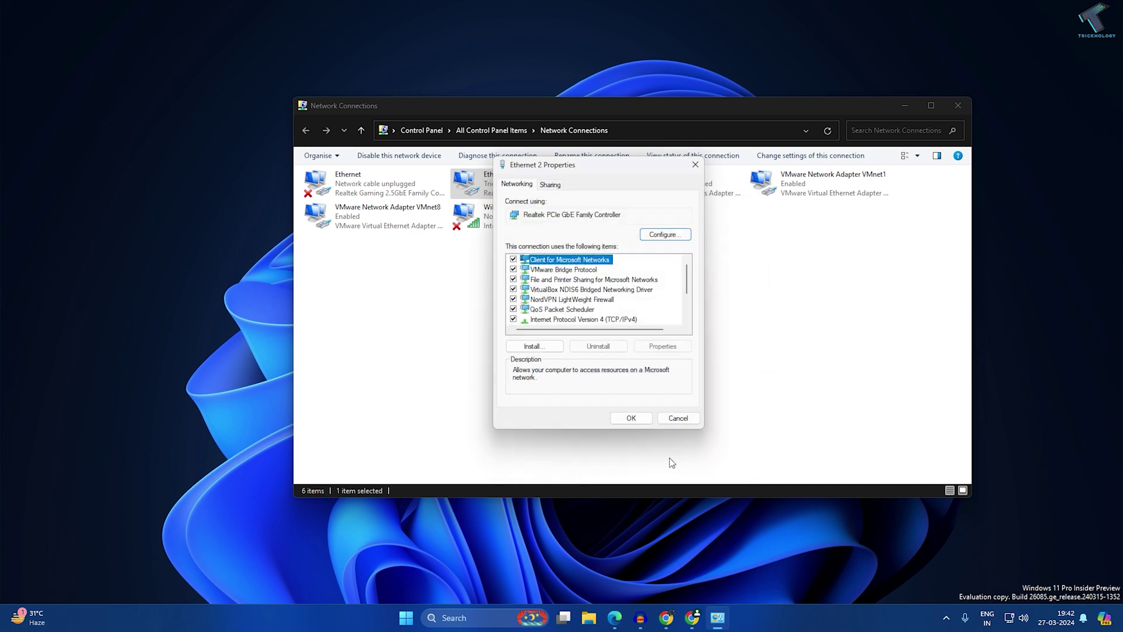
Close Ethernet 2 Properties and launch Command Prompt as administrator
click(631, 418)
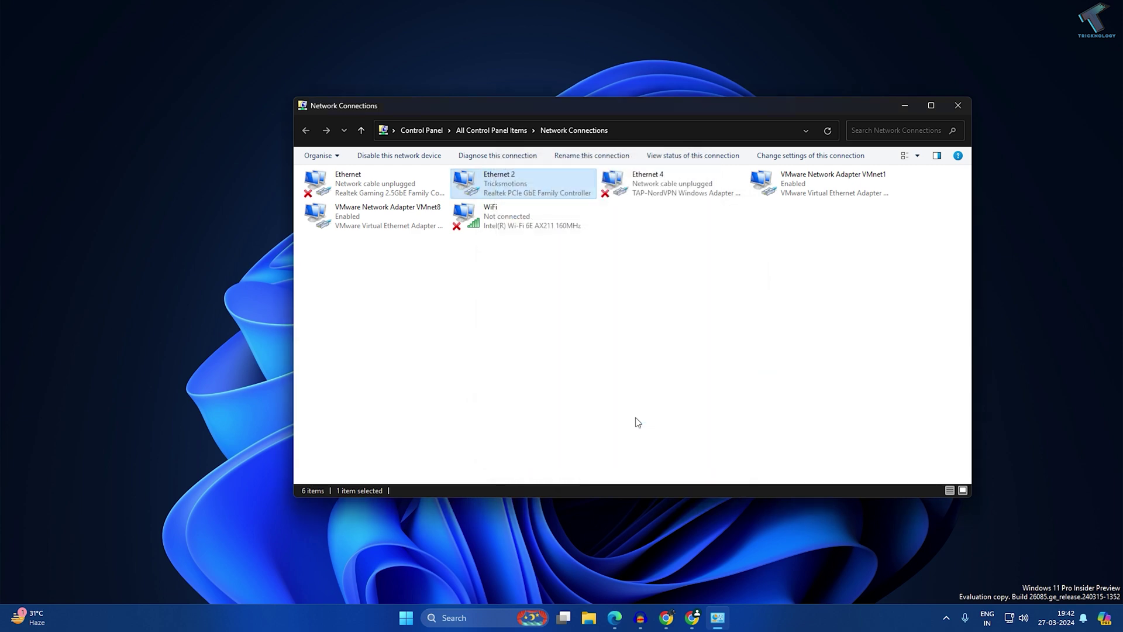
click(407, 618)
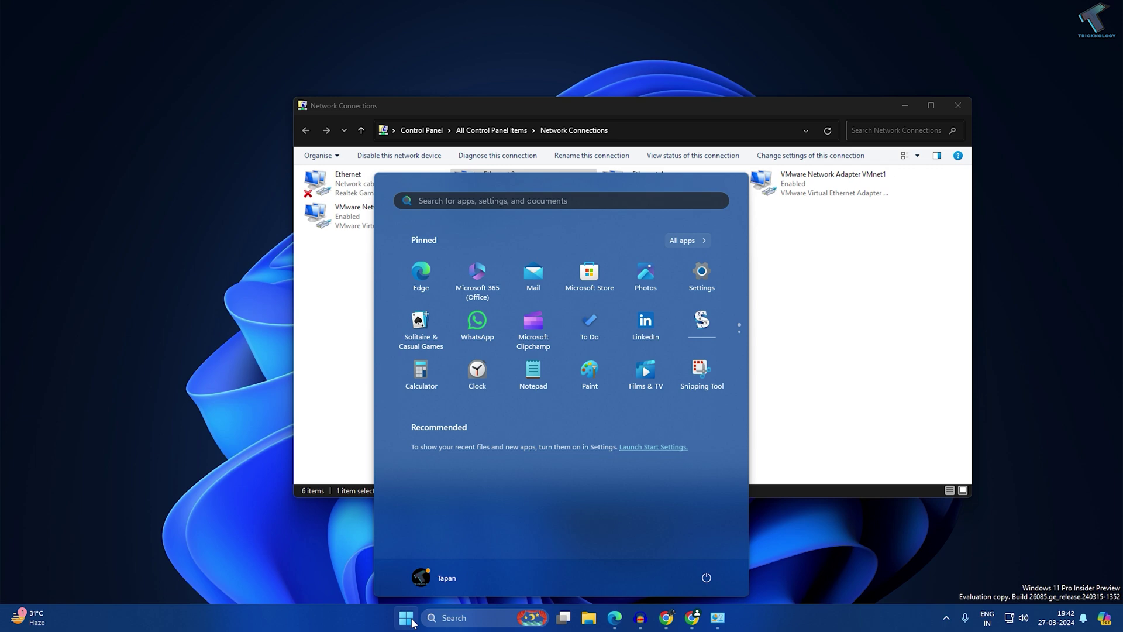
text(cmd)
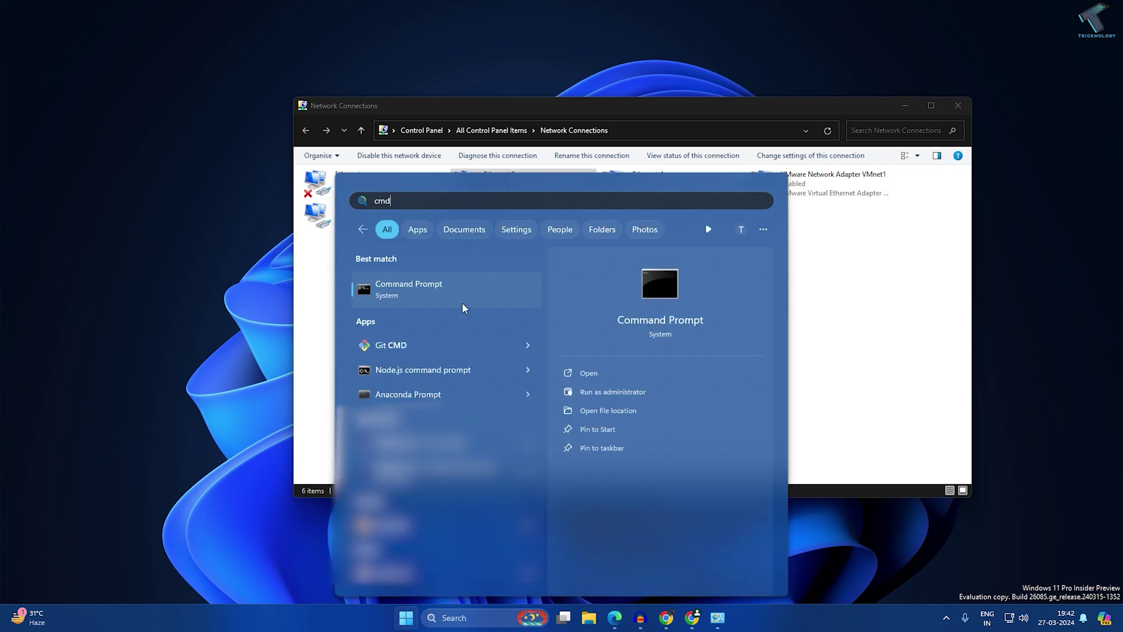
right_click(464, 308)
click(526, 322)
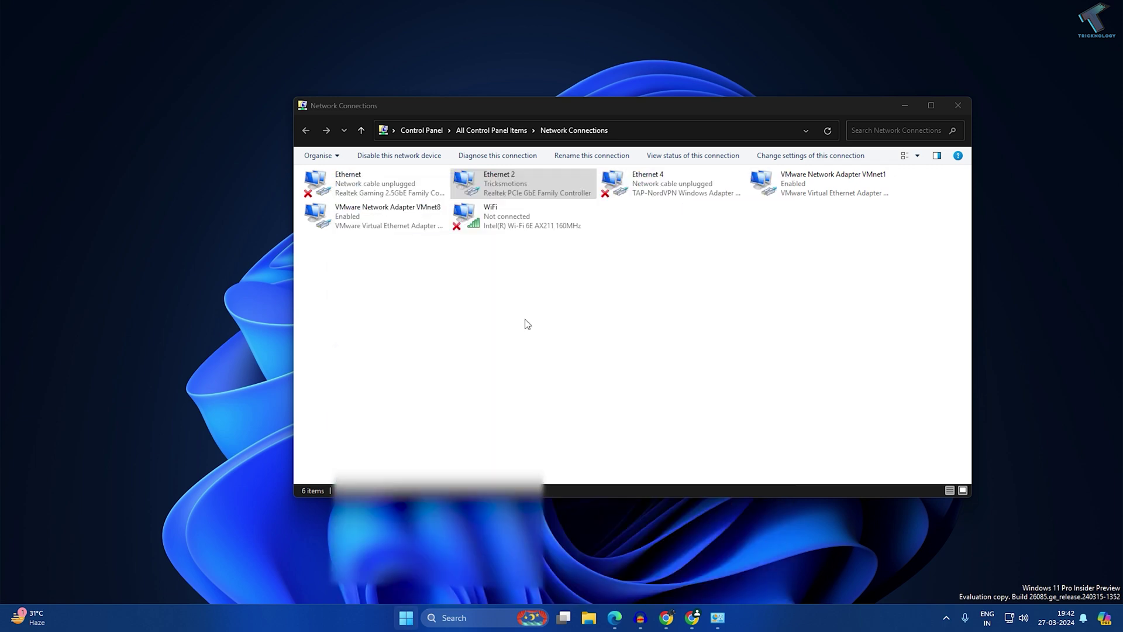
Run ipconfig /flushdns to flush the DNS resolver cache
drag(483, 68, 702, 126)
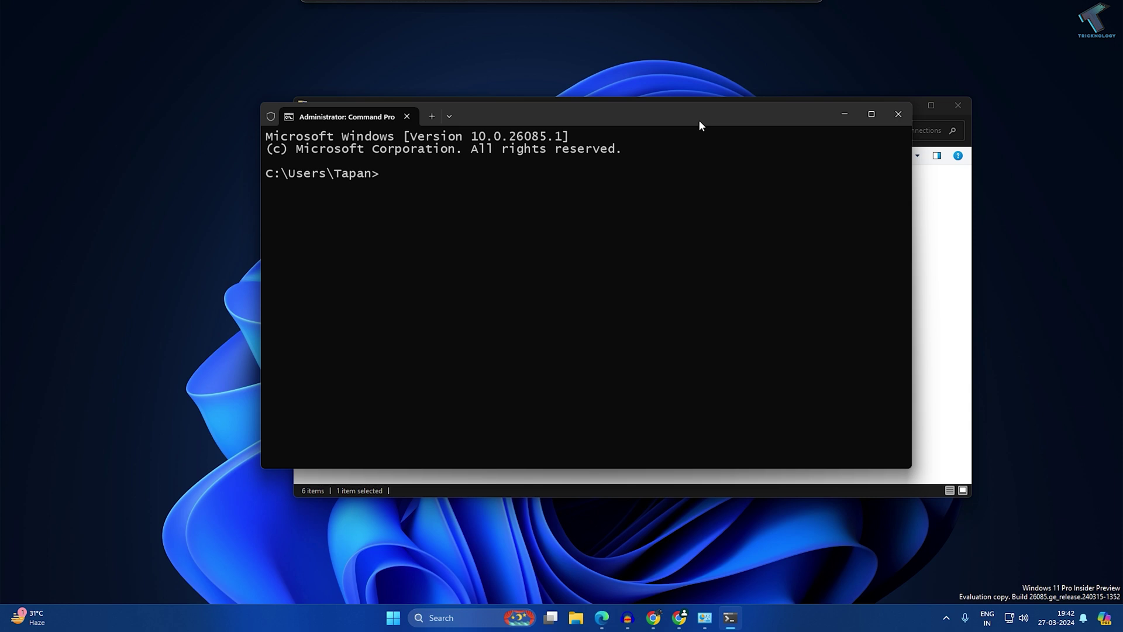
text(ipconfig)
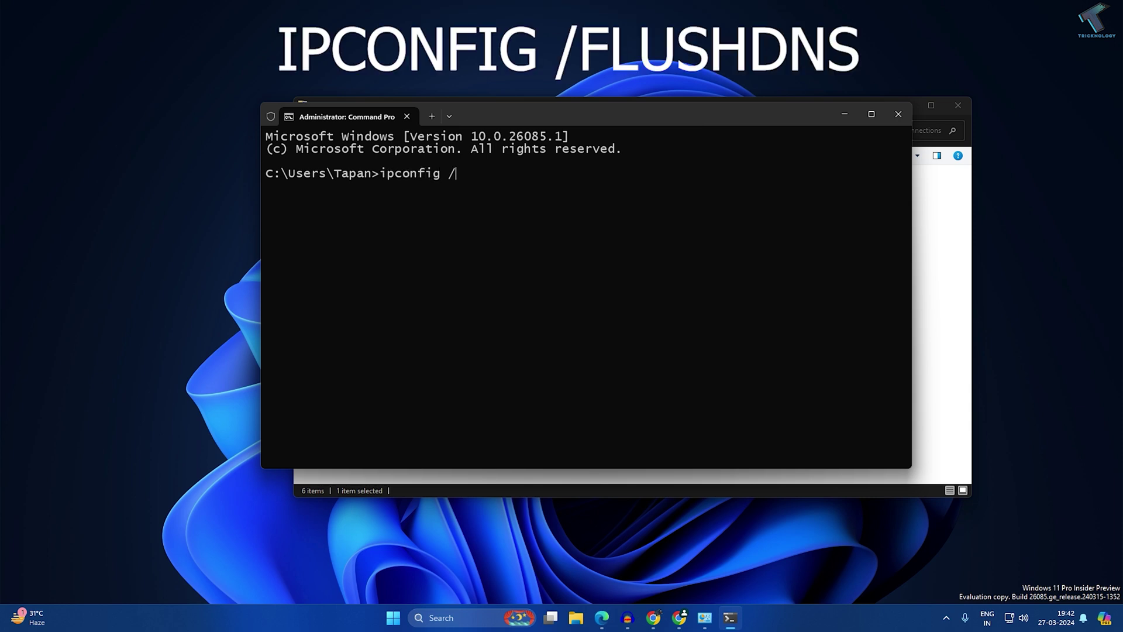
text( /flushdns)
key(Return)
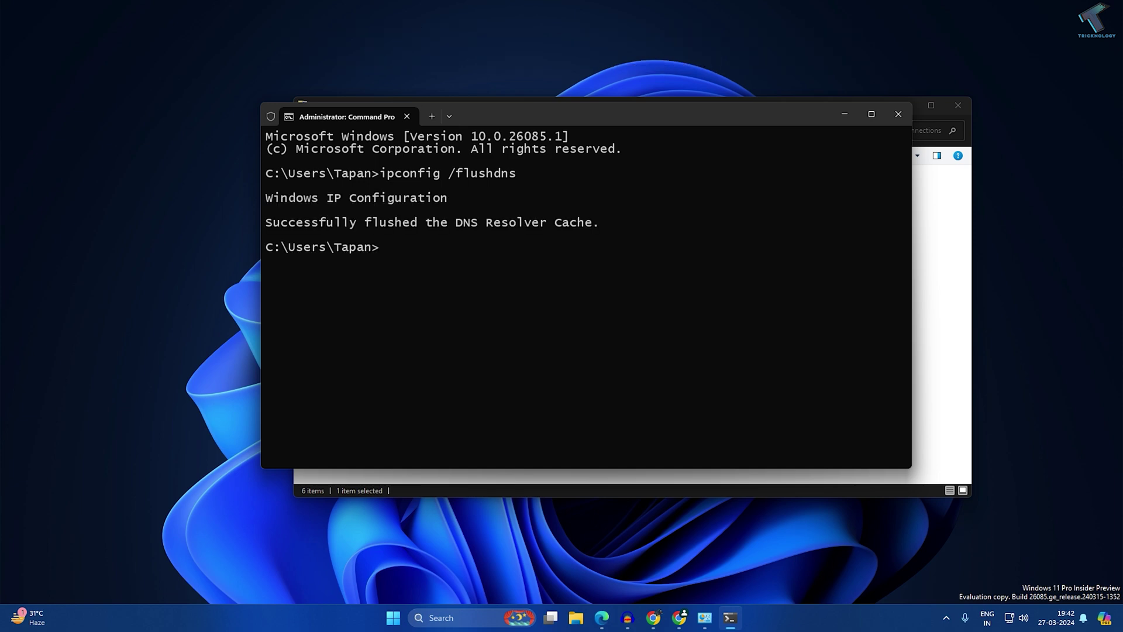
Confirm Edge still shows the proxy error on google.com, then close Get Help and minimize Edge
click(898, 114)
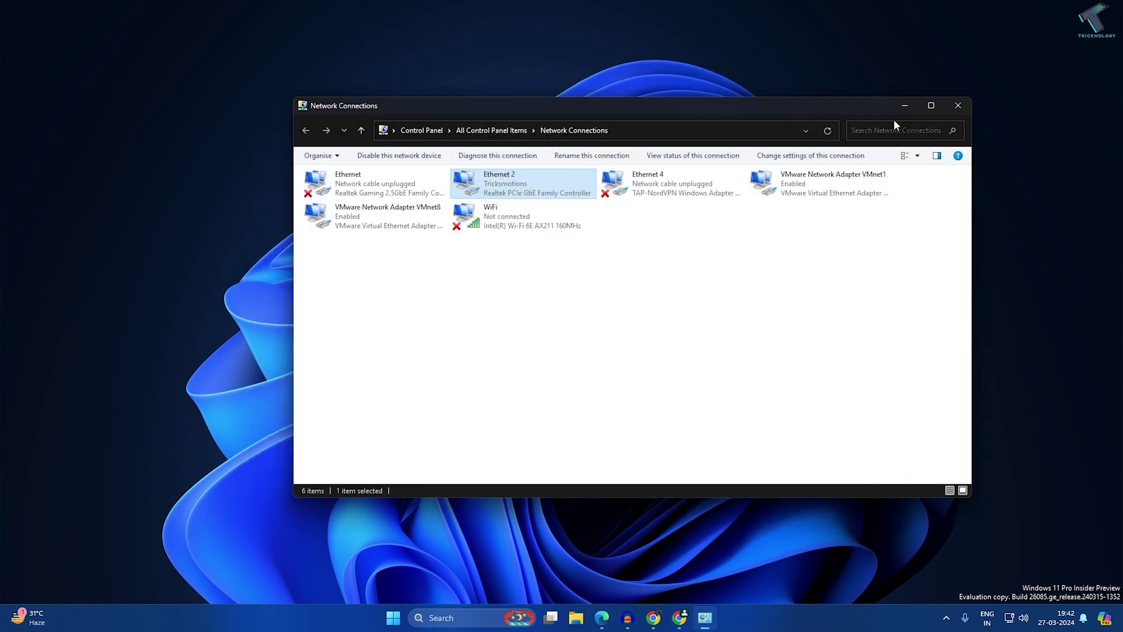
click(614, 618)
click(180, 373)
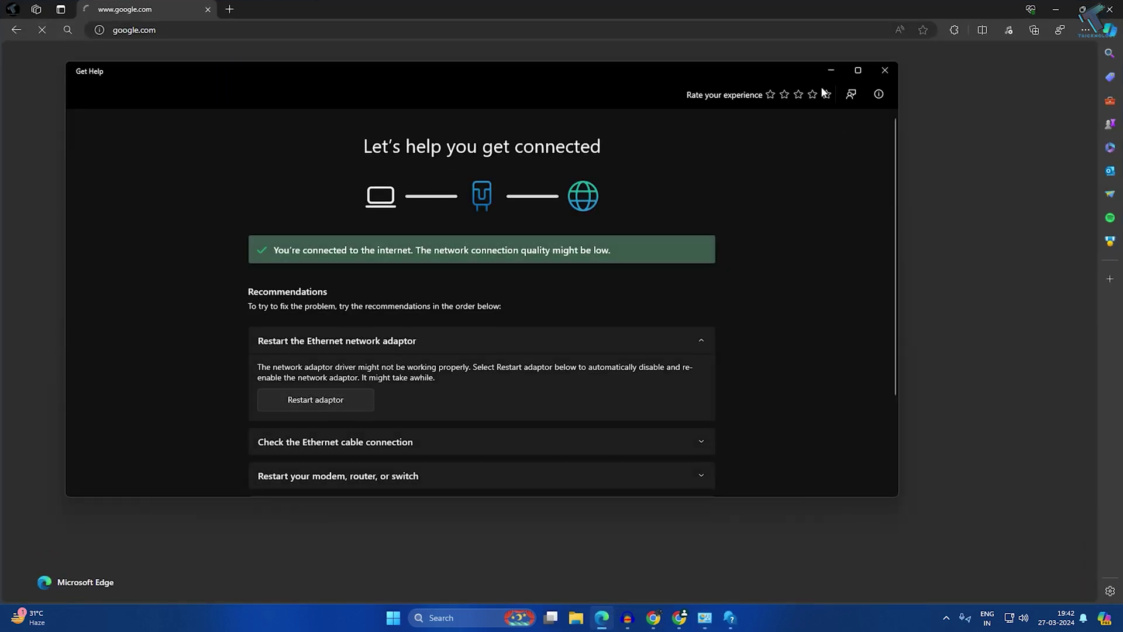
click(858, 71)
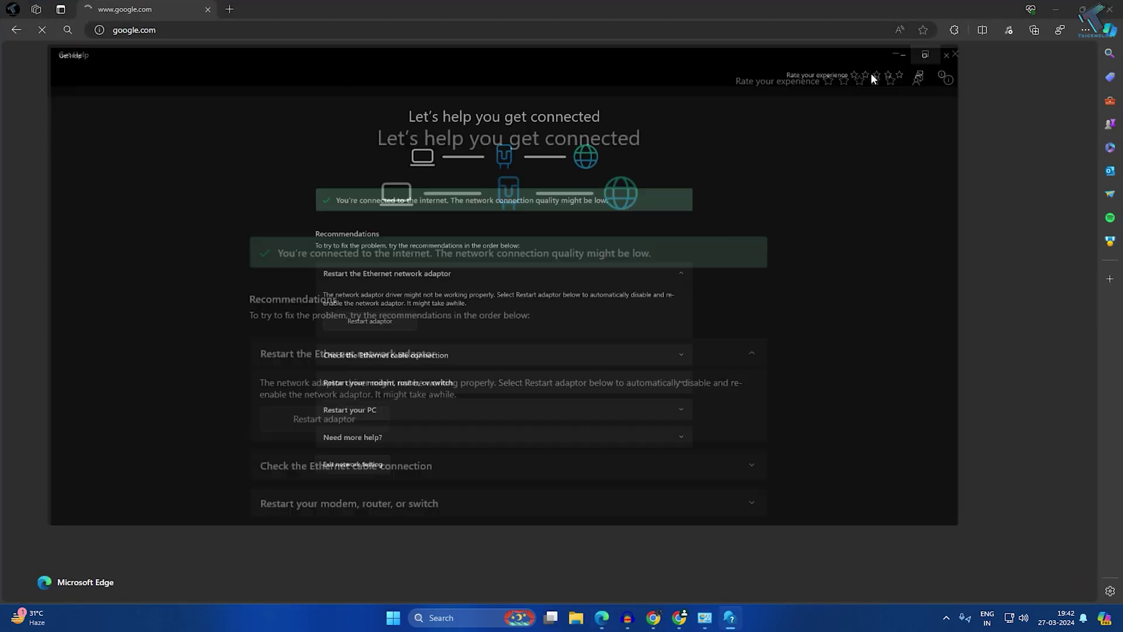
click(1110, 10)
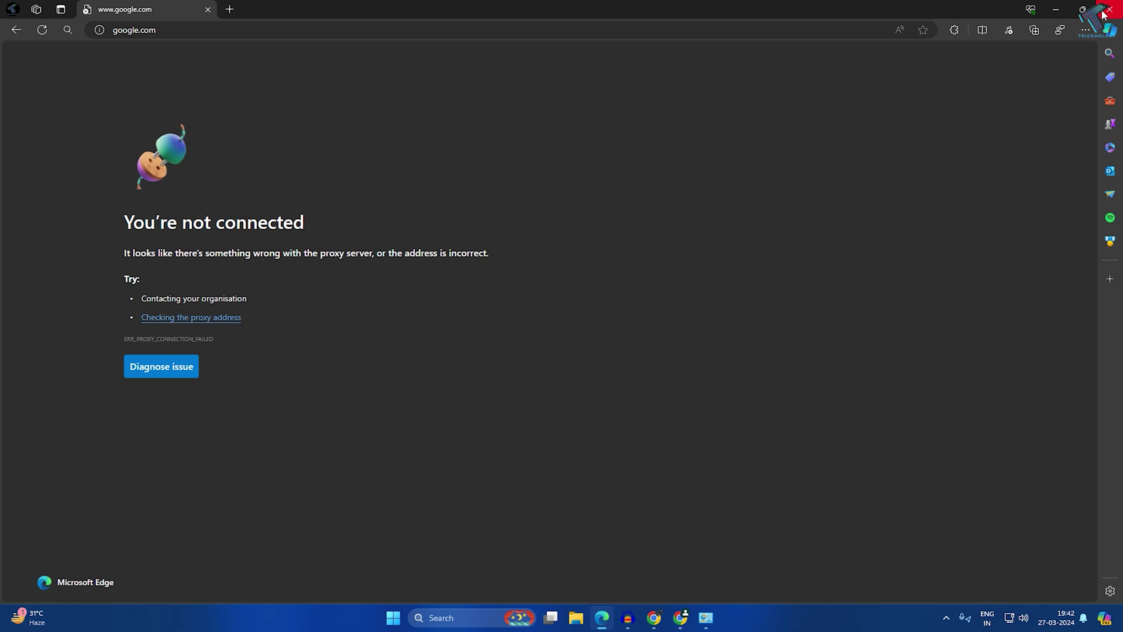
click(1057, 10)
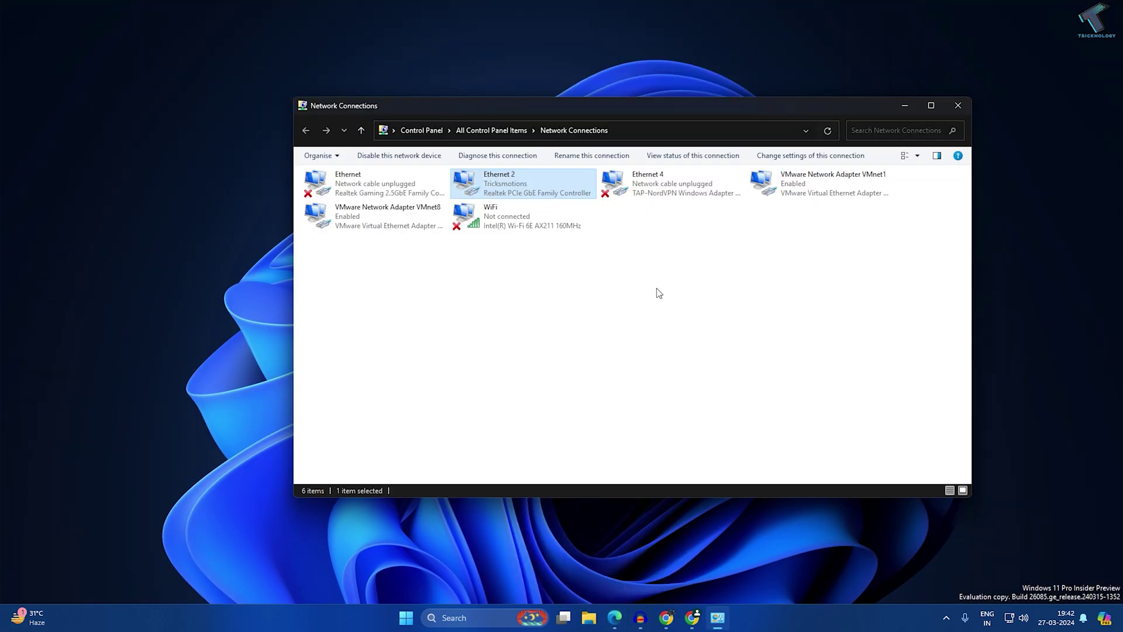
Open Internet Properties by running inetcpl.cpl from the Start menu
click(904, 107)
click(410, 615)
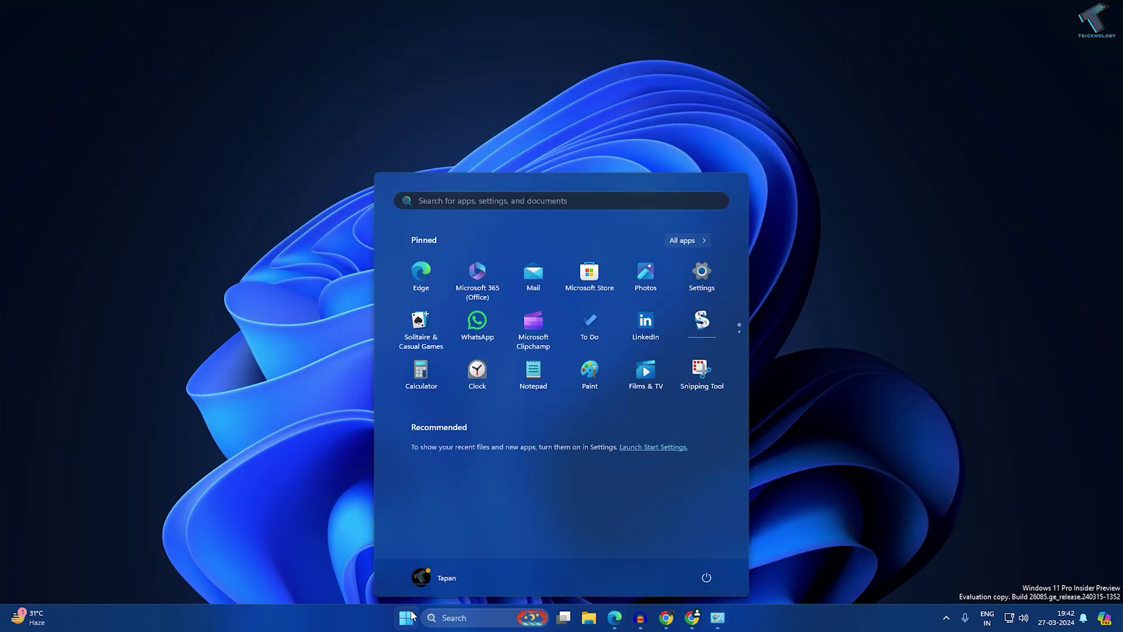
text(inet)
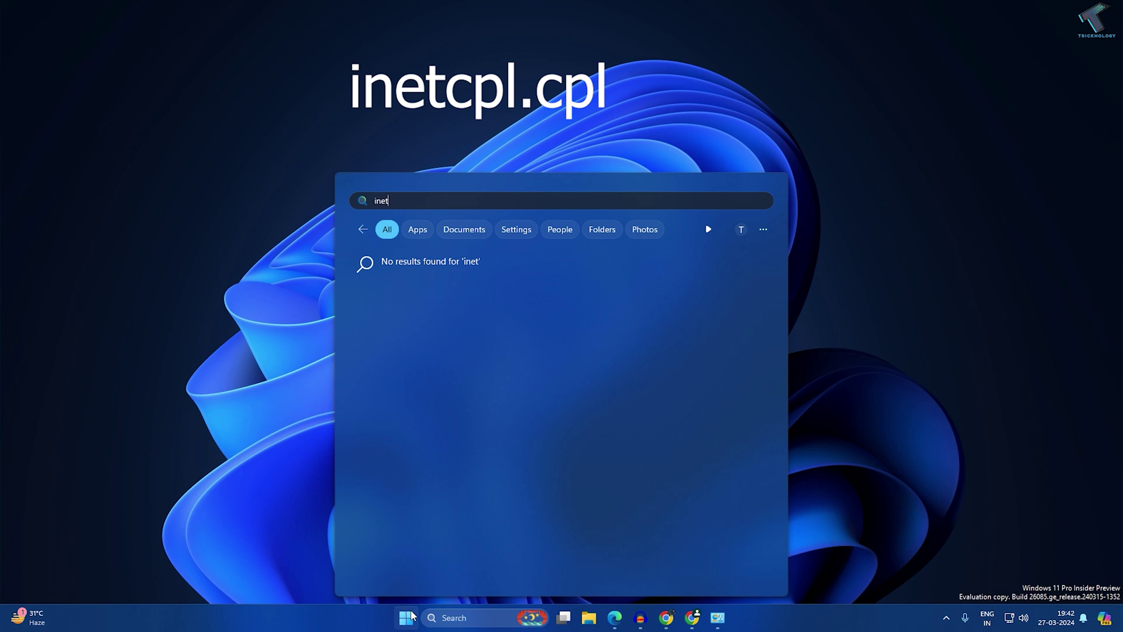
text(cpl.cpl)
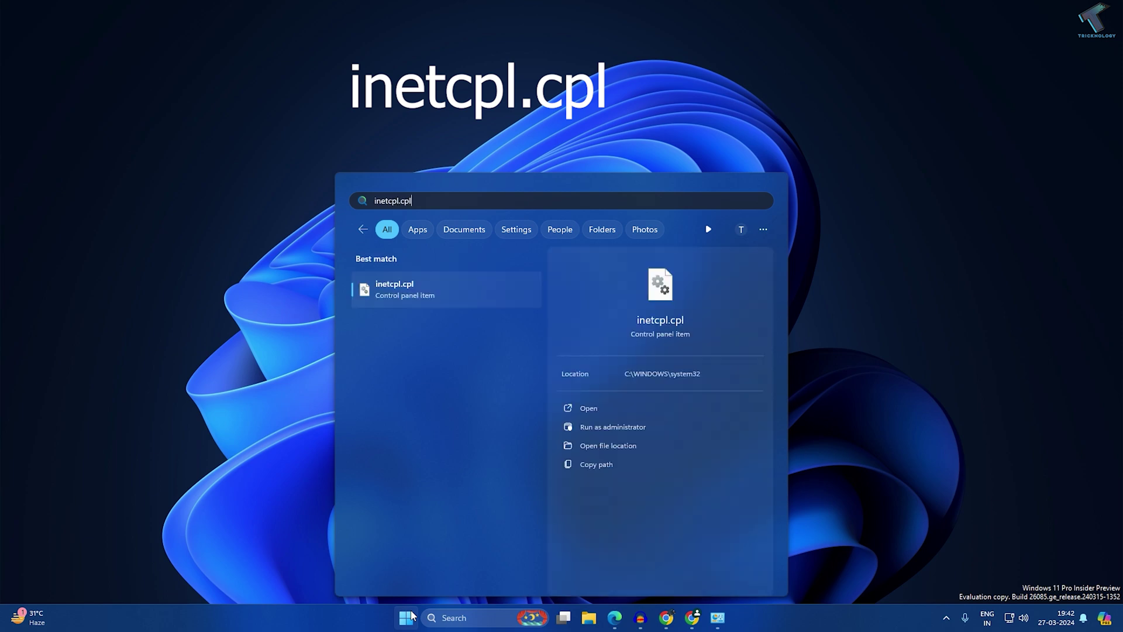
key(Return)
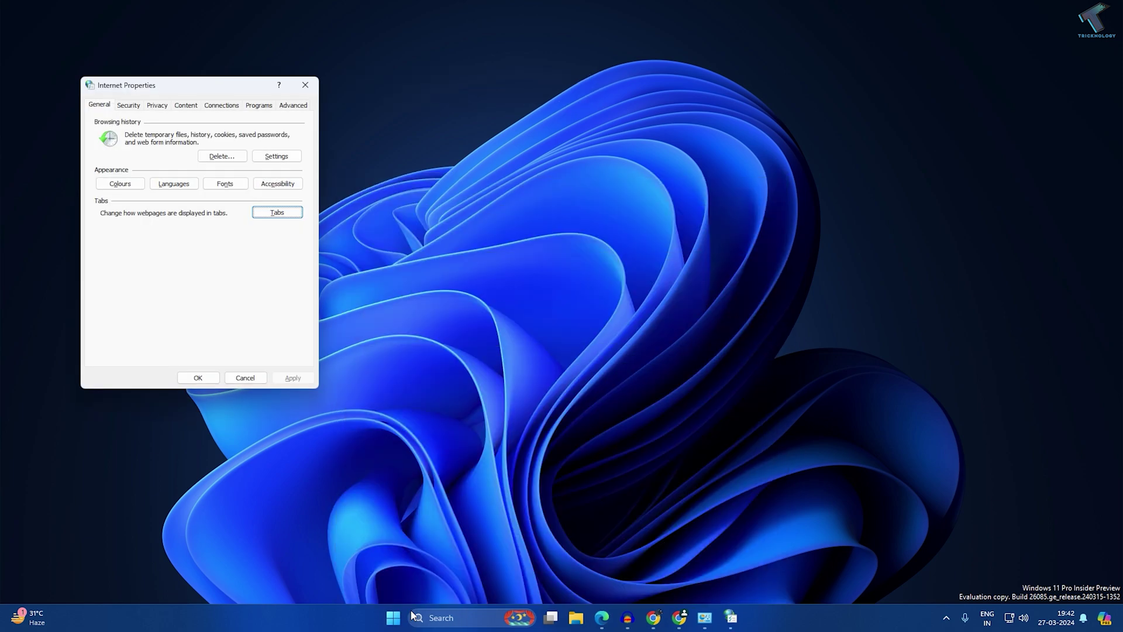
drag(199, 86, 538, 137)
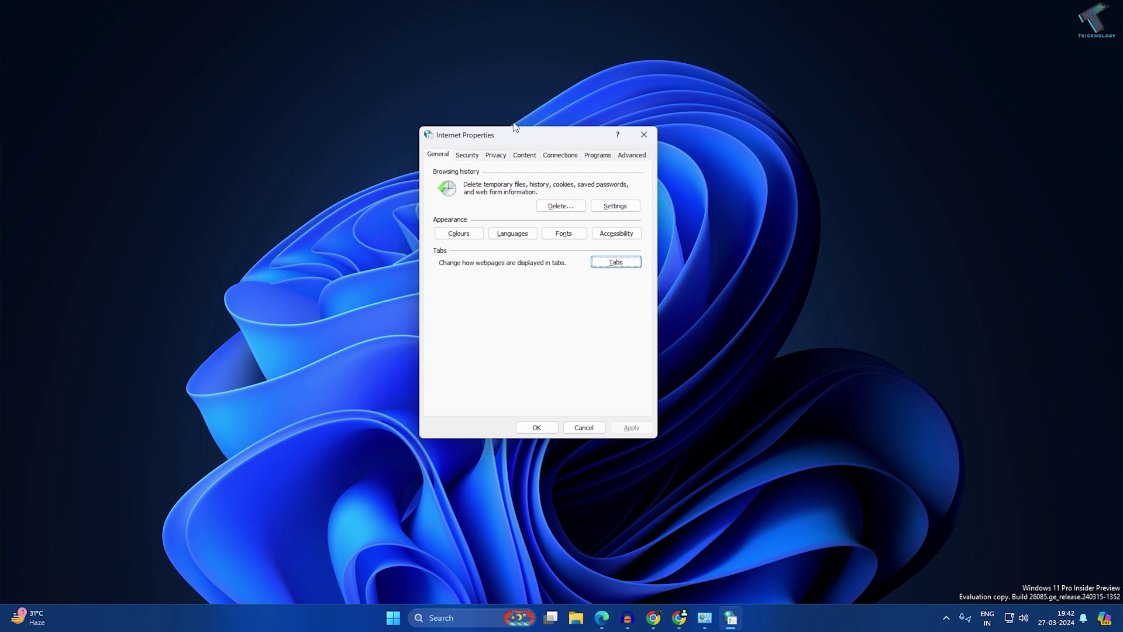
Uncheck 'Use a proxy server for your LAN' in LAN settings and save the change
click(570, 157)
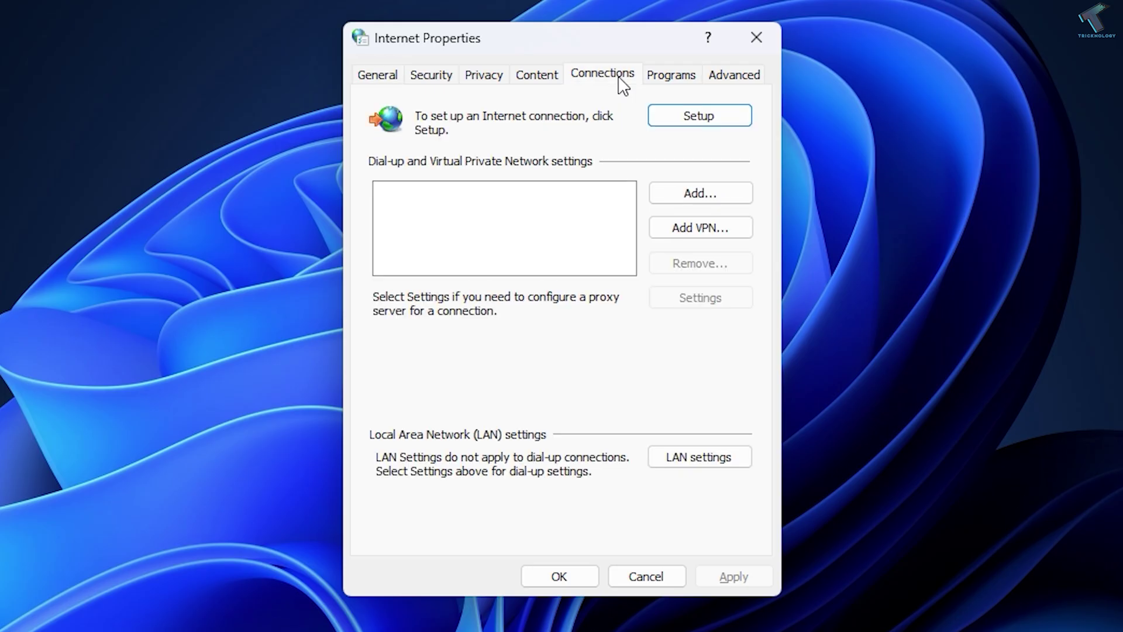
click(698, 457)
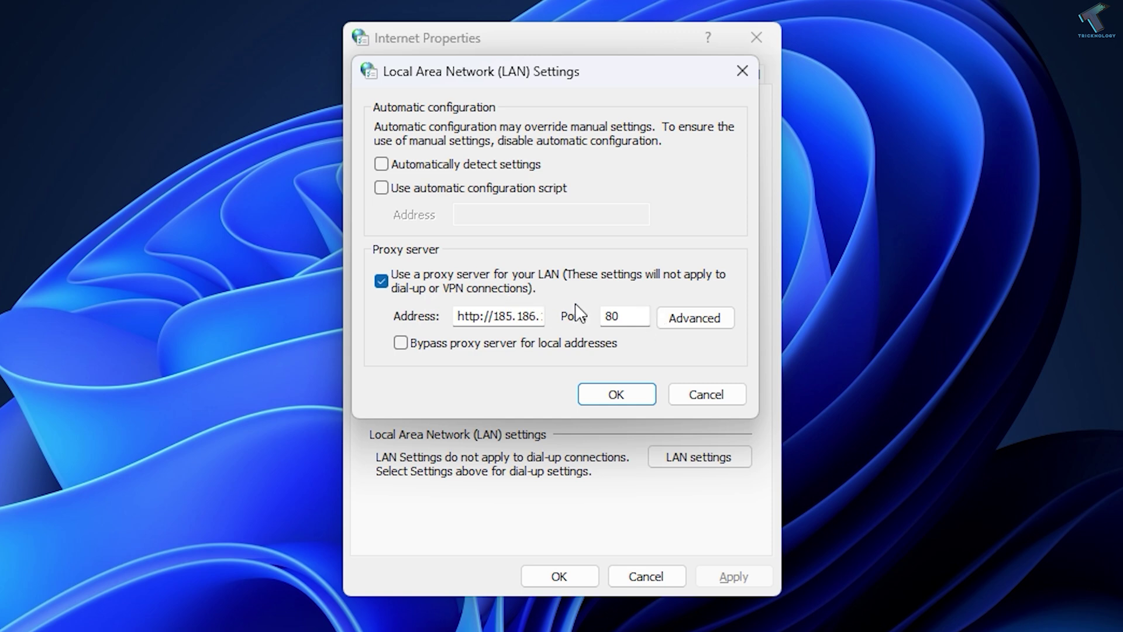
drag(532, 316, 478, 286)
click(381, 281)
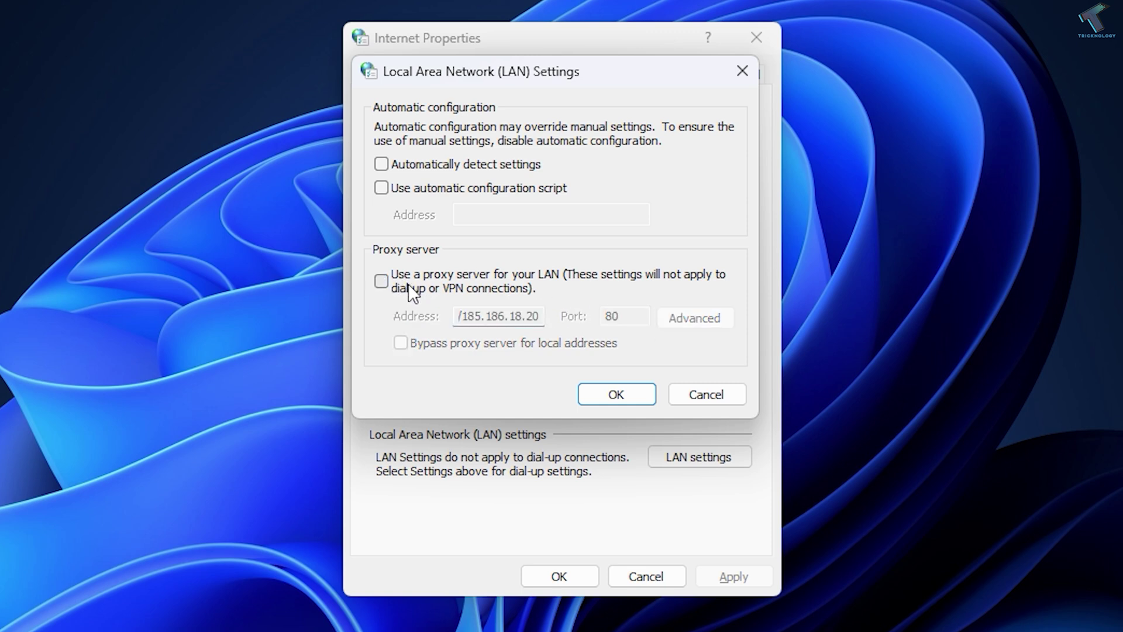
click(616, 394)
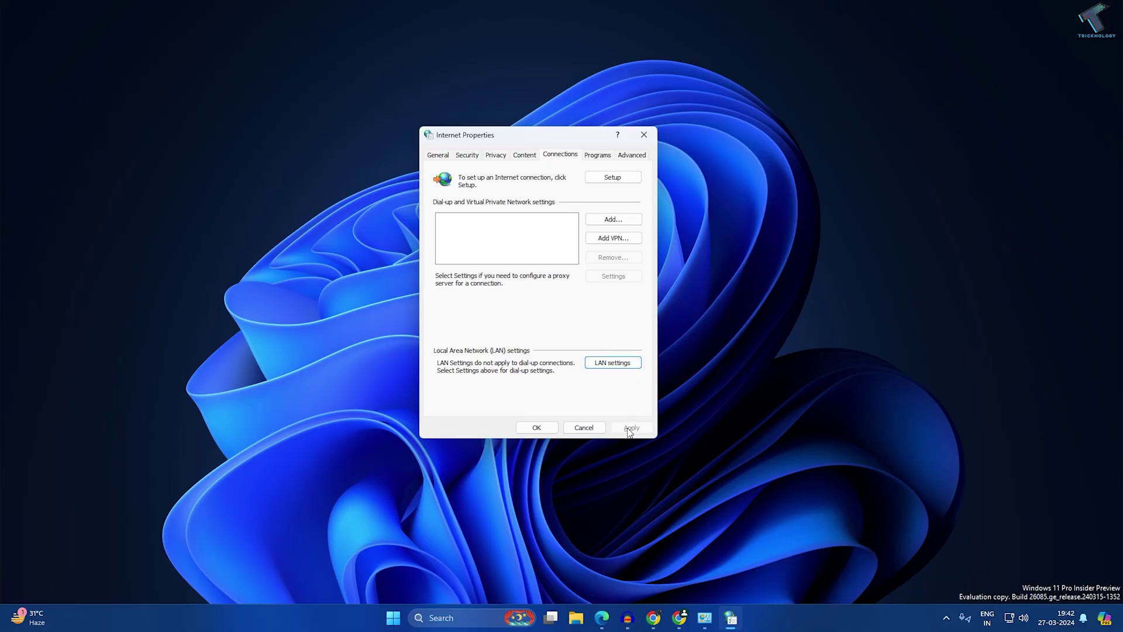
click(533, 427)
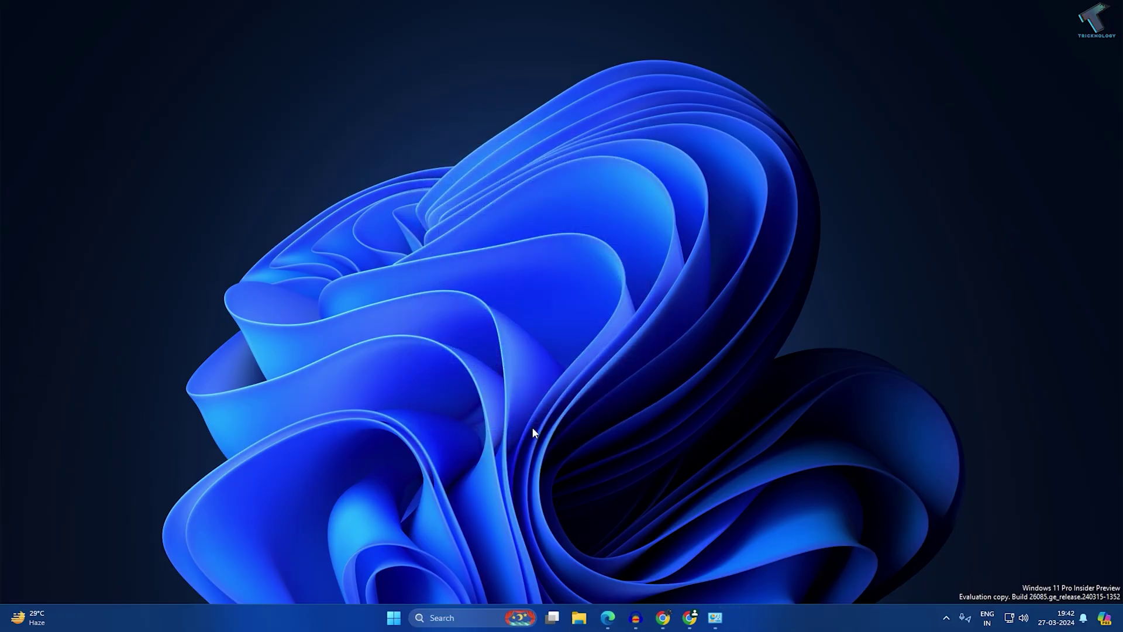
Reload Google in Edge, then go to Settings > Privacy and security near Clear browsing data
click(614, 618)
click(43, 30)
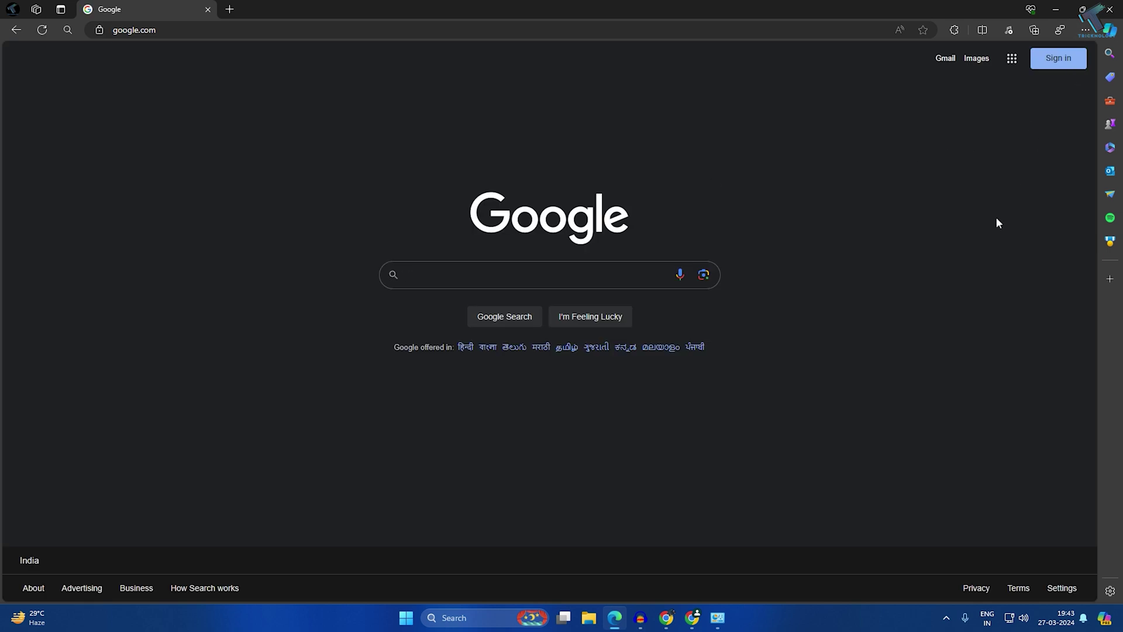
click(1085, 30)
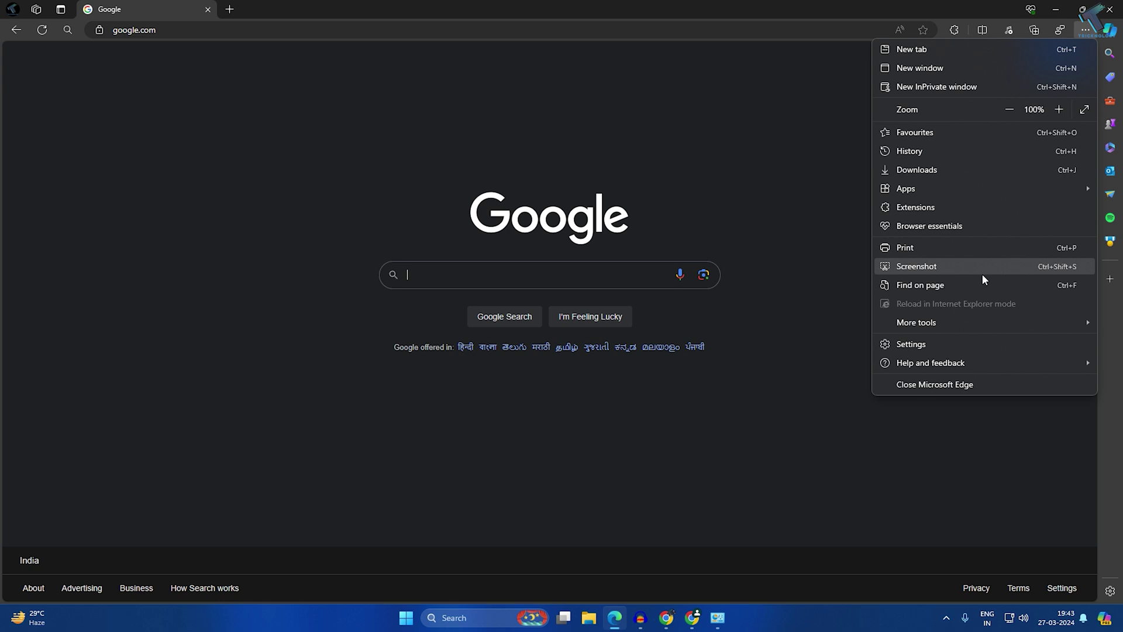
click(935, 345)
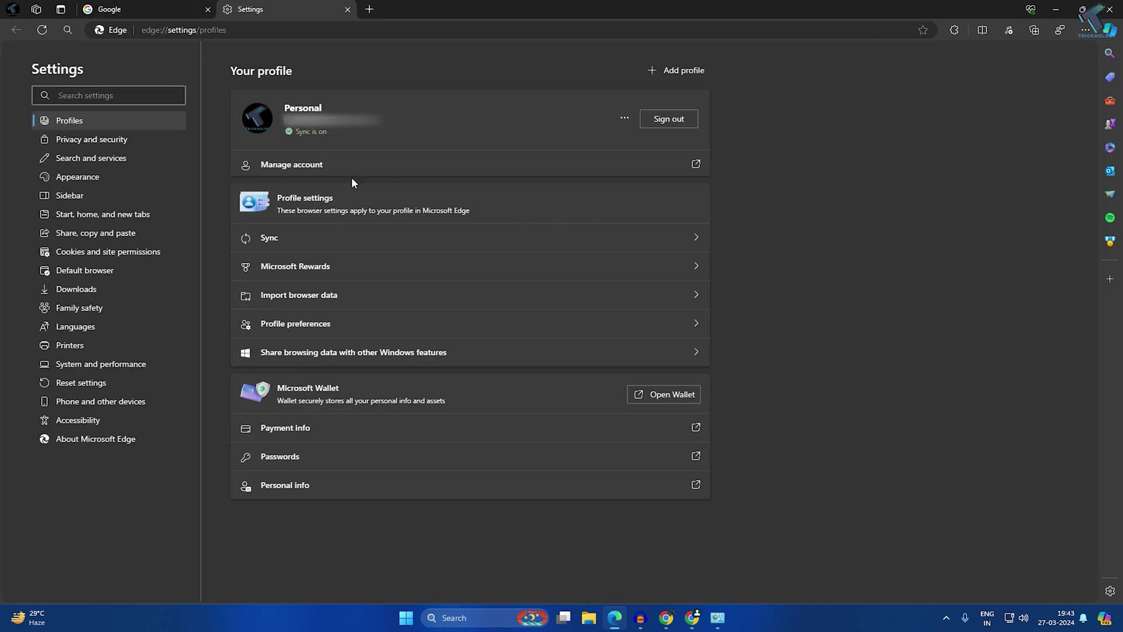
click(102, 145)
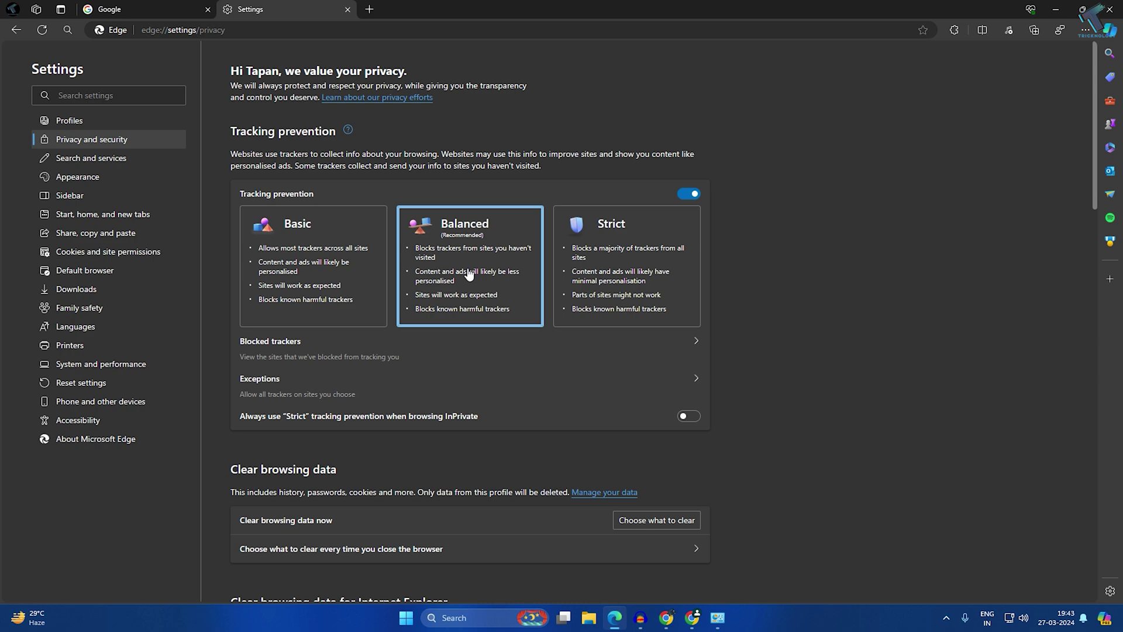
scroll(469, 273, down, 3)
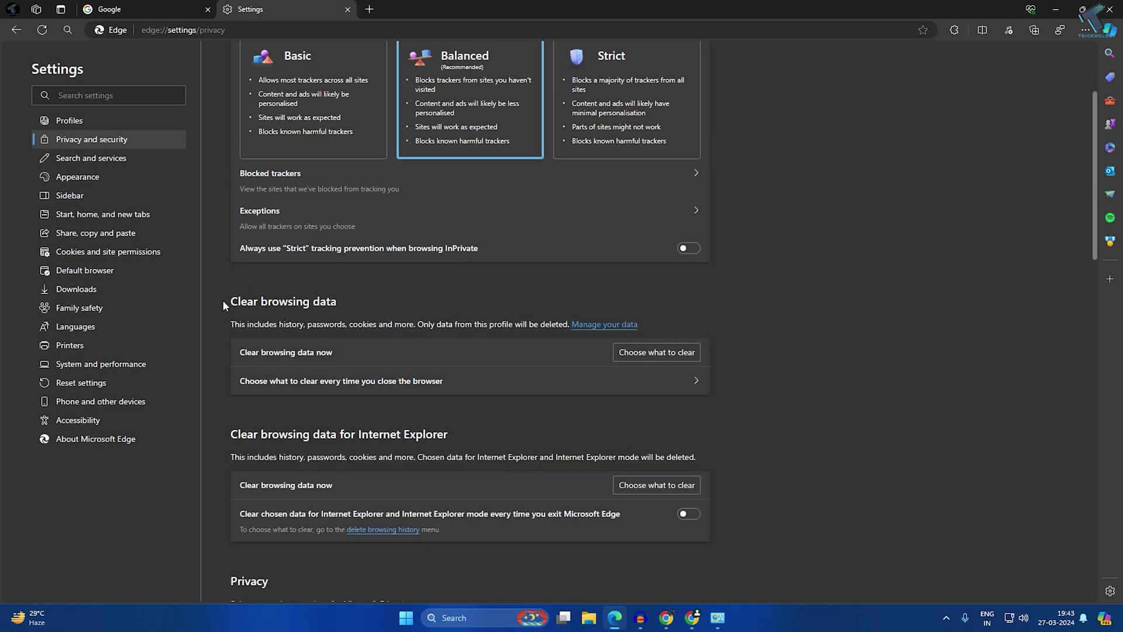
Set the time range to All time and clear history, downloads, cookies and cached files
triple_click(252, 303)
click(672, 357)
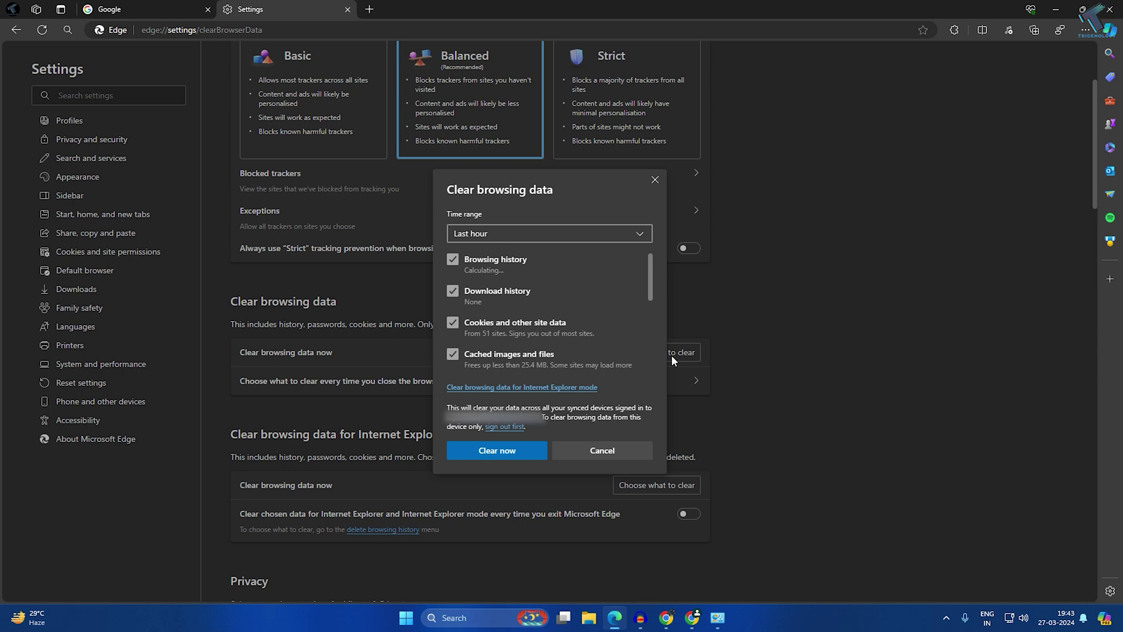
click(600, 239)
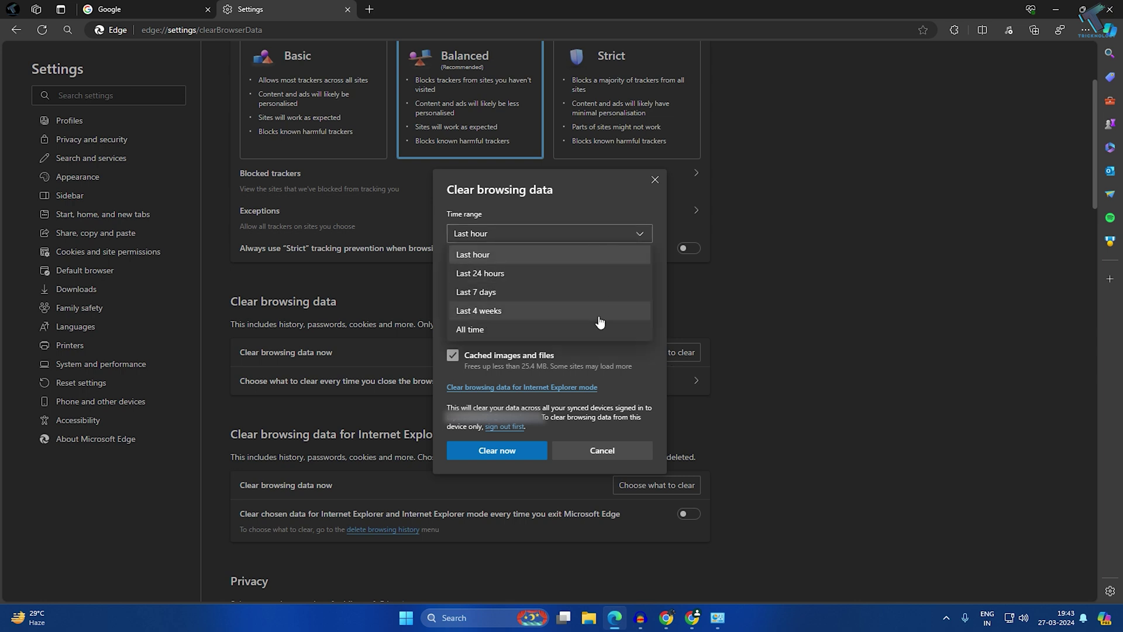
click(483, 332)
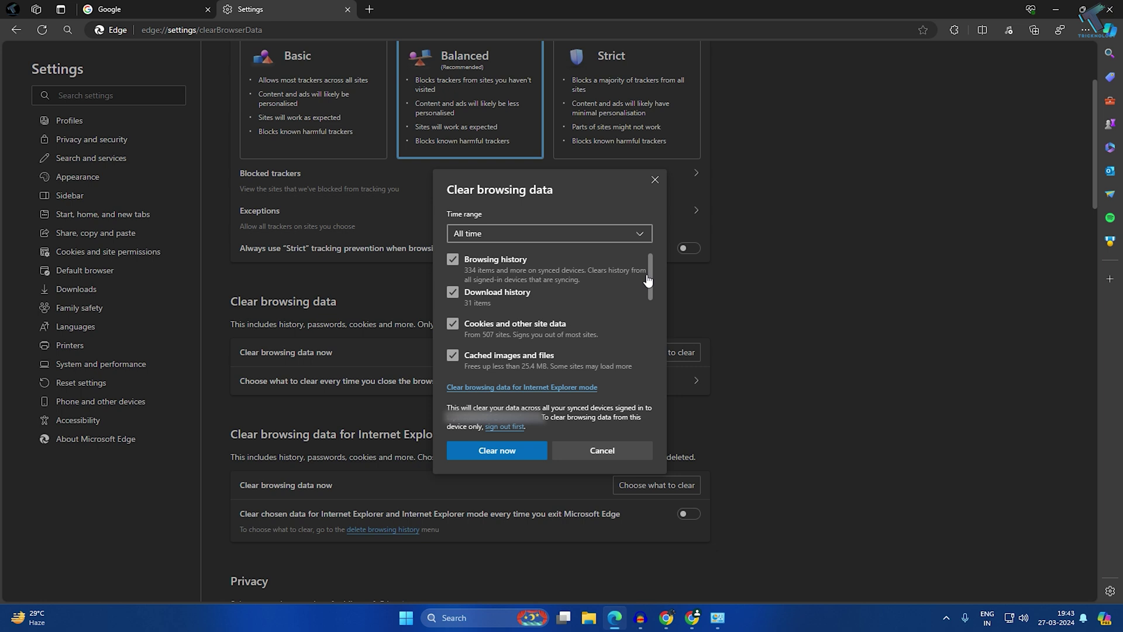
mouse_move(649, 275)
mouse_down()
mouse_move(648, 348)
mouse_move(637, 268)
mouse_up()
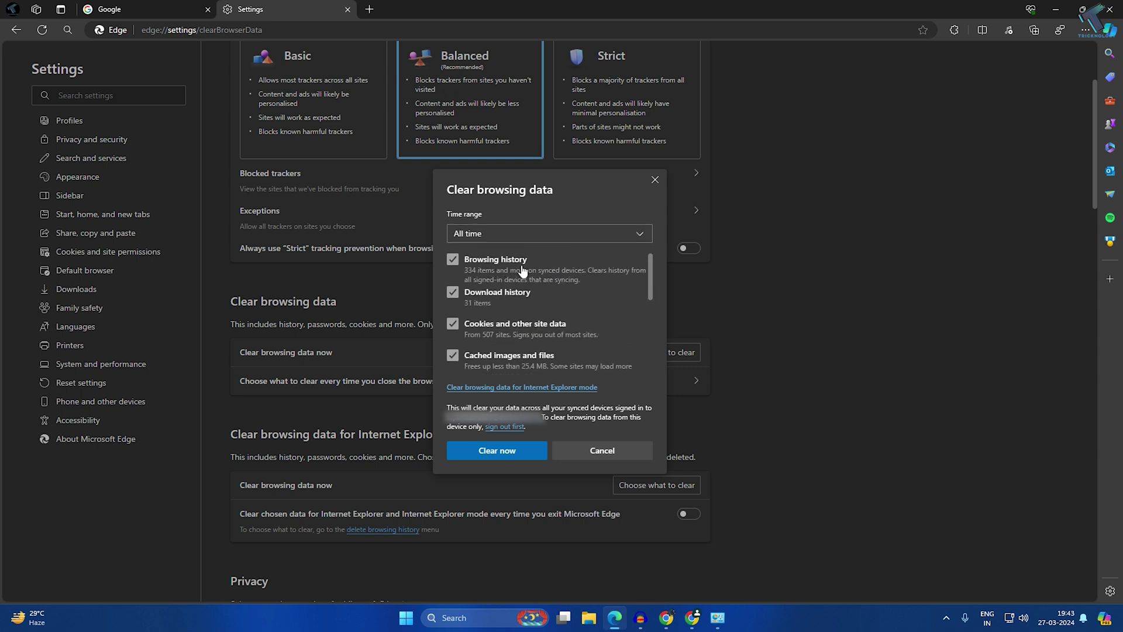
scroll(495, 299, down, 3)
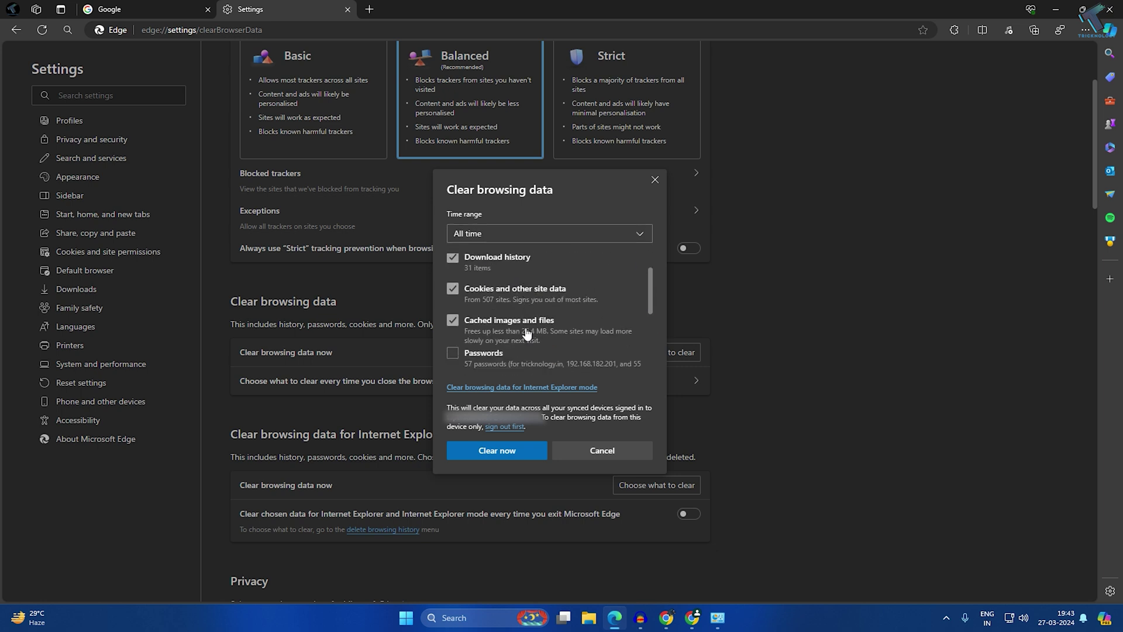
scroll(514, 335, down, 3)
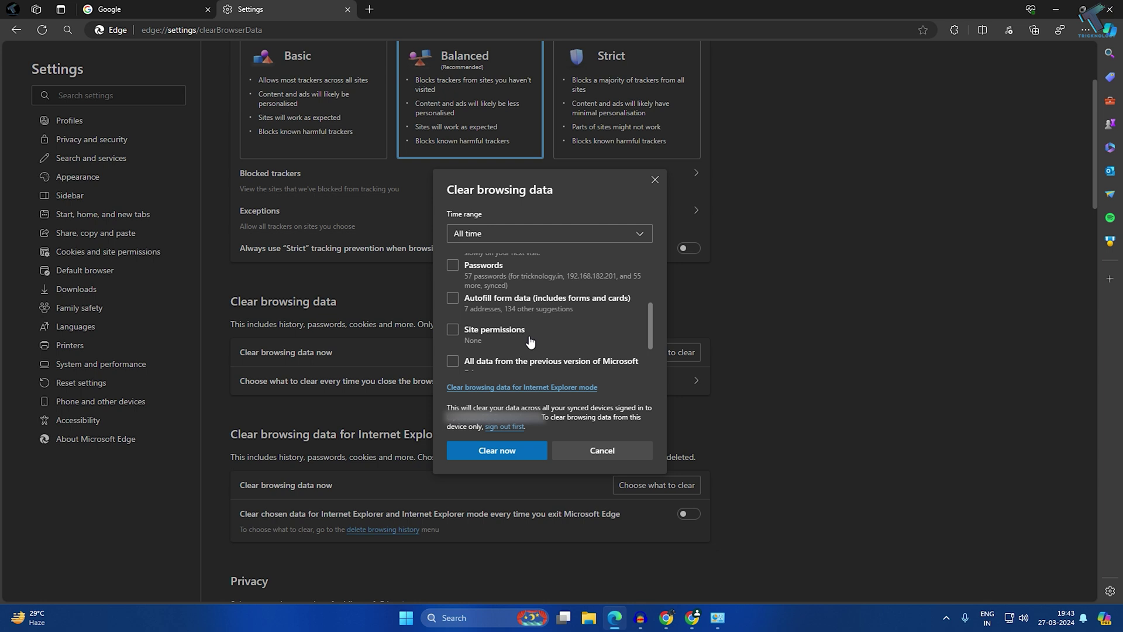
click(519, 452)
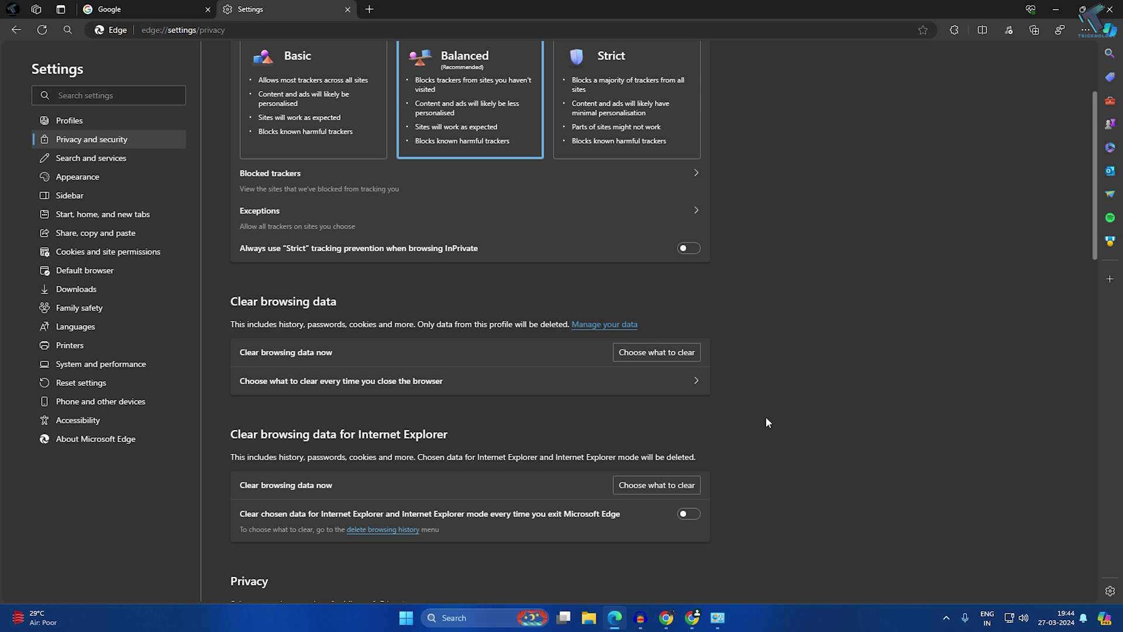
Under Reset settings, choose 'Restore settings to their default values' and press Reset
click(82, 386)
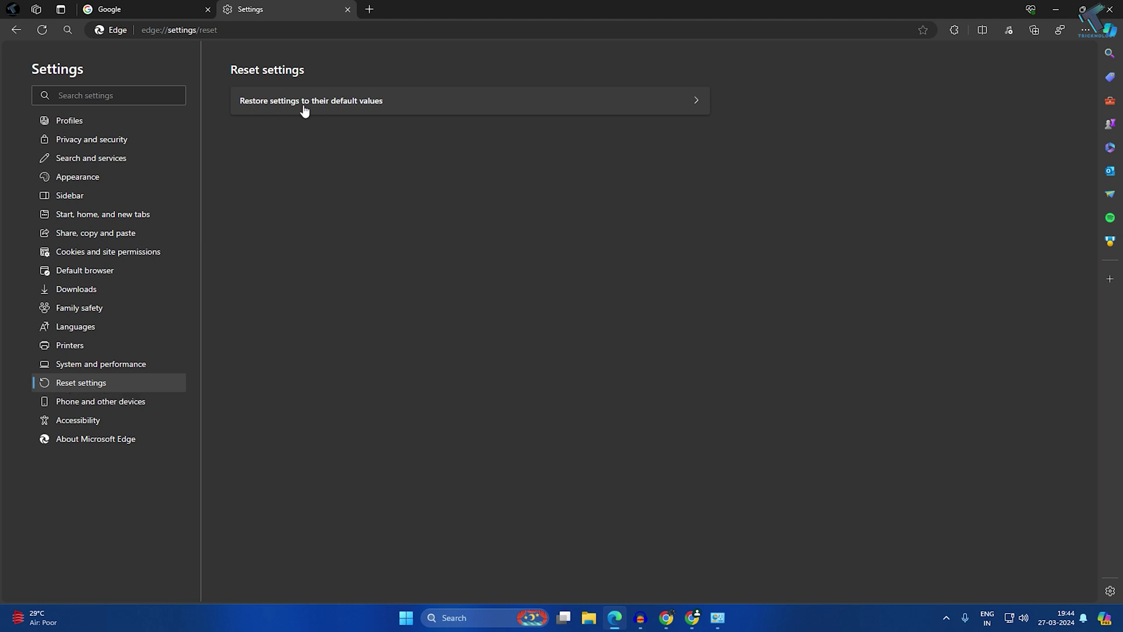
click(402, 108)
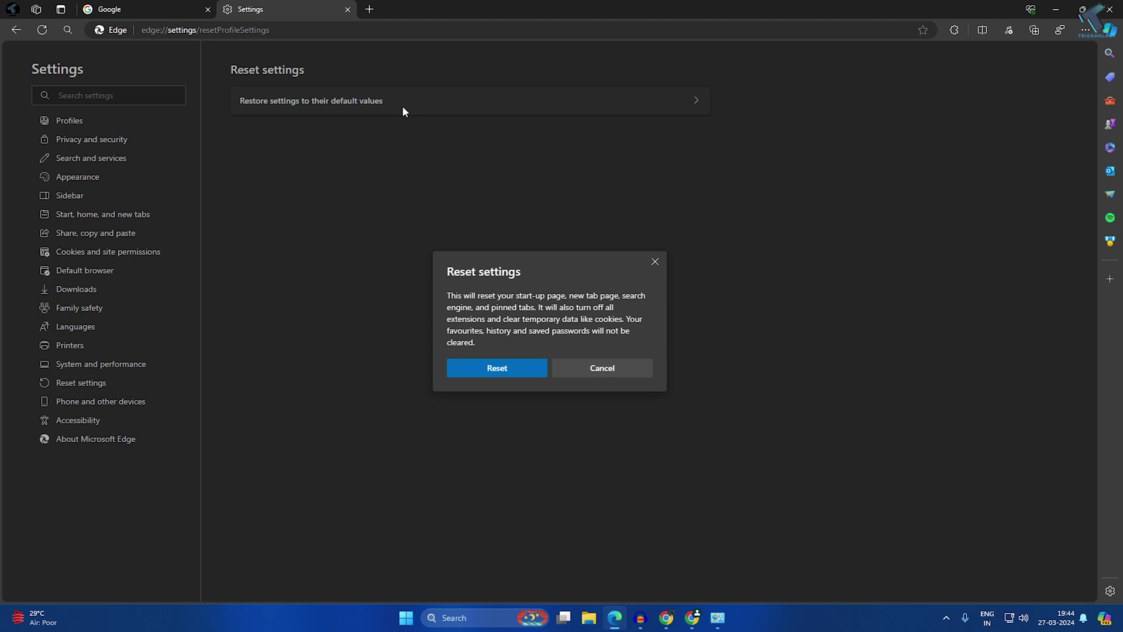
click(526, 379)
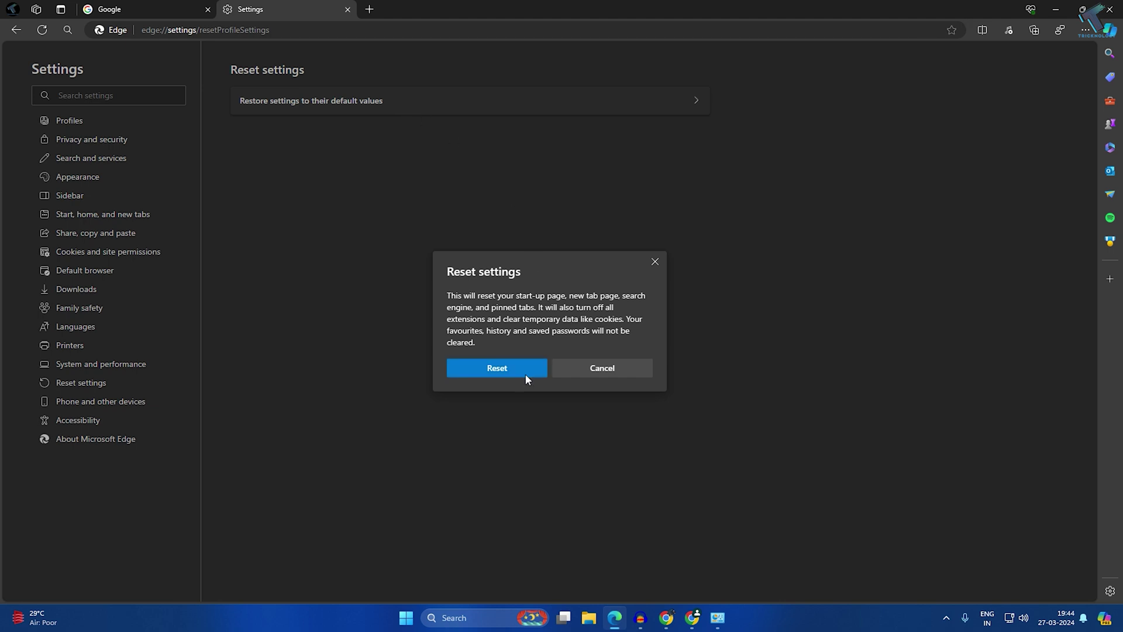